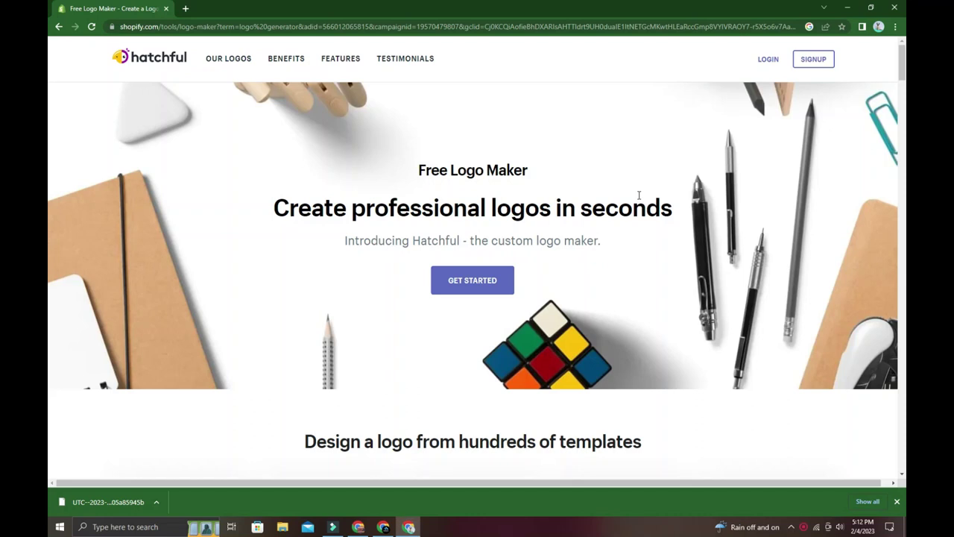
{"action": "scroll", "coordinate": [639, 195], "scroll_direction": "down", "scroll_amount": 1}
{"action": "scroll", "coordinate": [447, 223], "scroll_direction": "down", "scroll_amount": 4}
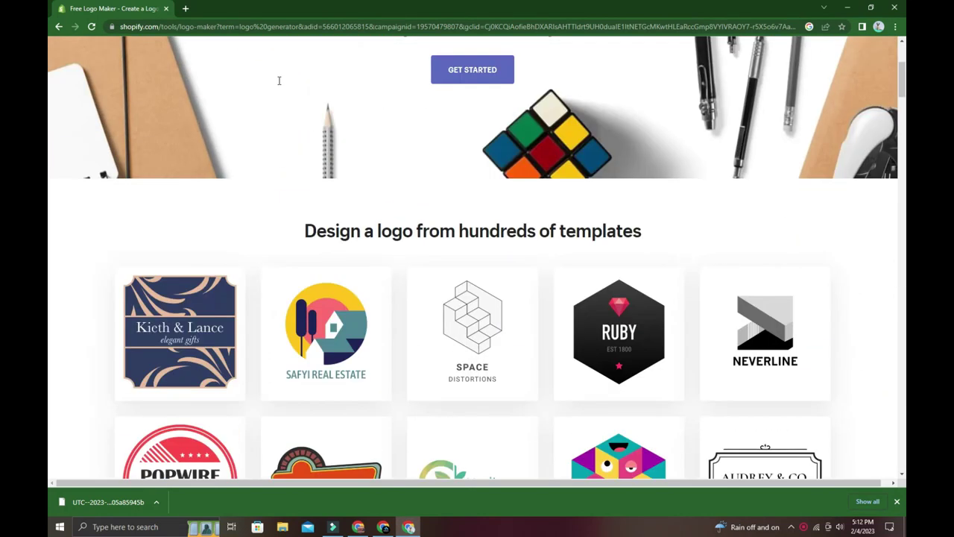
{"action": "scroll", "coordinate": [279, 80], "scroll_direction": "down", "scroll_amount": 2}
{"action": "scroll", "coordinate": [283, 112], "scroll_direction": "up", "scroll_amount": 5}
{"action": "scroll", "coordinate": [287, 187], "scroll_direction": "down", "scroll_amount": 1}
{"action": "scroll", "coordinate": [289, 190], "scroll_direction": "down", "scroll_amount": 3}
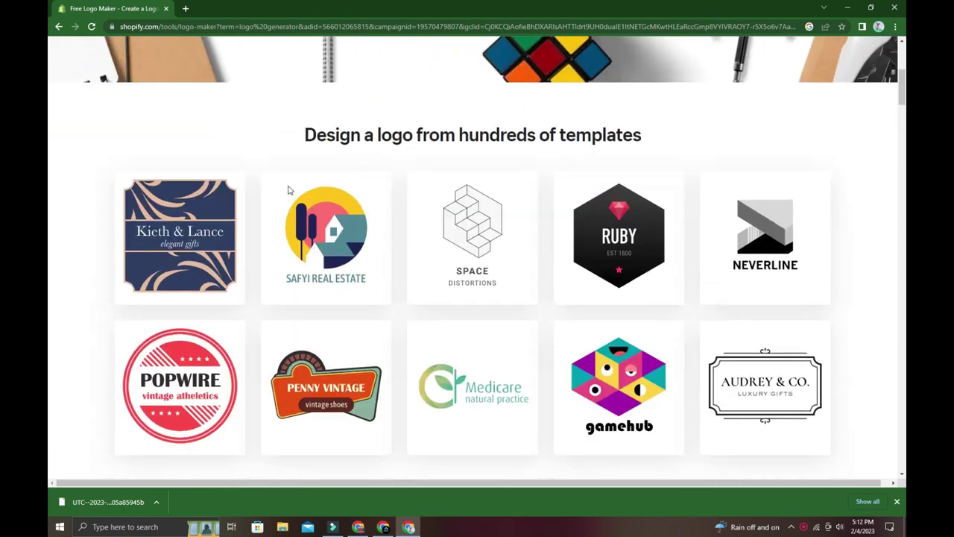
{"action": "scroll", "coordinate": [289, 190], "scroll_direction": "up", "scroll_amount": 3}
{"action": "scroll", "coordinate": [289, 190], "scroll_direction": "up", "scroll_amount": 2}
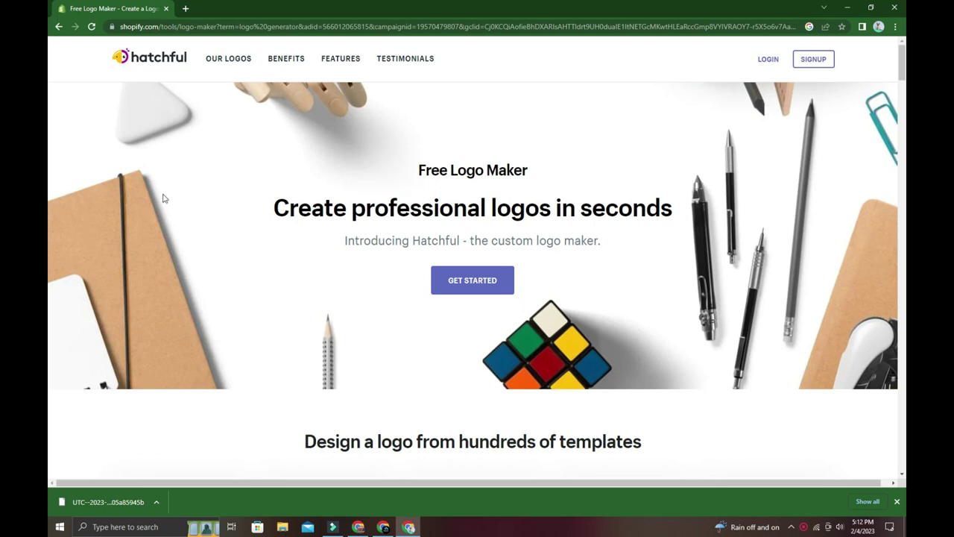
{"action": "scroll", "coordinate": [164, 198], "scroll_direction": "down", "scroll_amount": 2}
{"action": "scroll", "coordinate": [298, 209], "scroll_direction": "up", "scroll_amount": 1}
Start a new logo, restarting once, and settle on Tech as the business space
{"action": "left_click", "coordinate": [469, 231]}
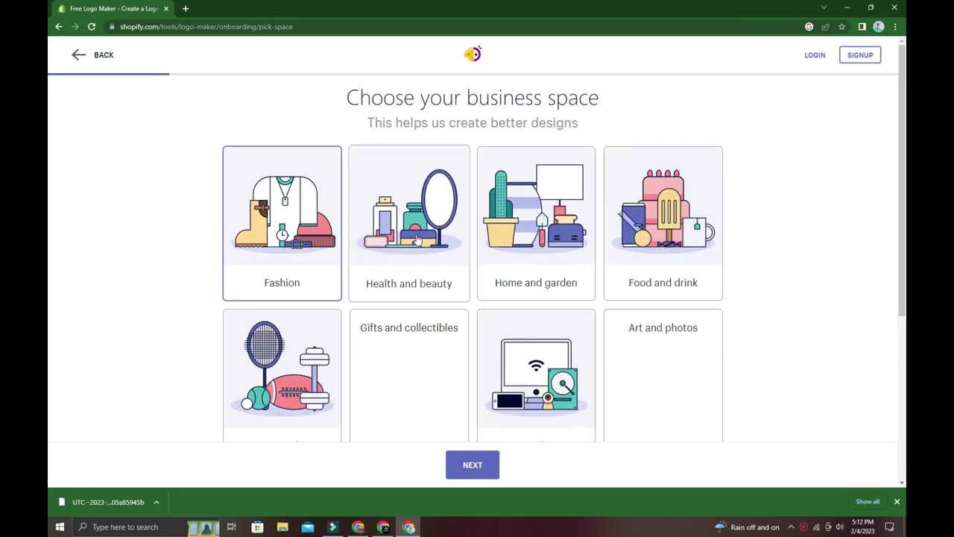
{"action": "scroll", "coordinate": [318, 229], "scroll_direction": "down", "scroll_amount": 2}
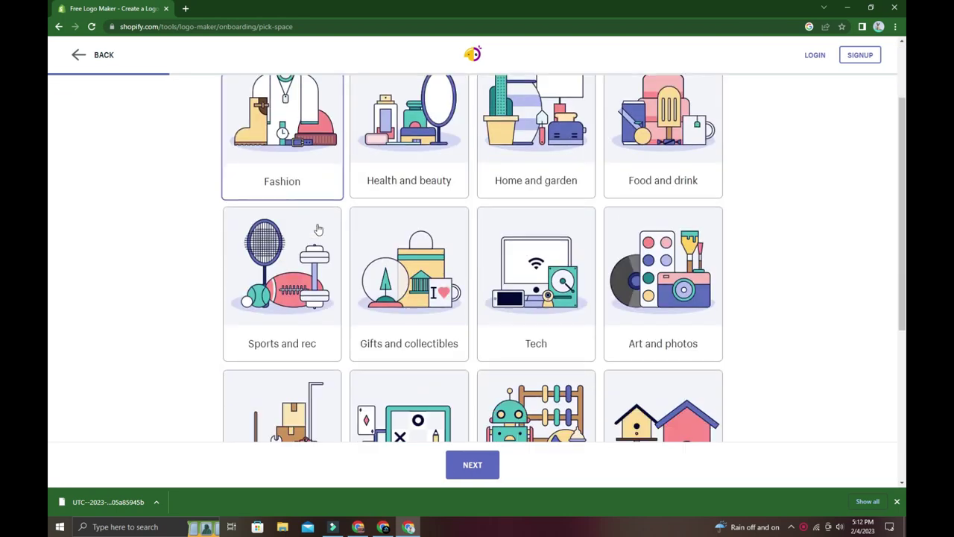
{"action": "scroll", "coordinate": [318, 229], "scroll_direction": "up", "scroll_amount": 1}
{"action": "scroll", "coordinate": [312, 244], "scroll_direction": "up", "scroll_amount": 2}
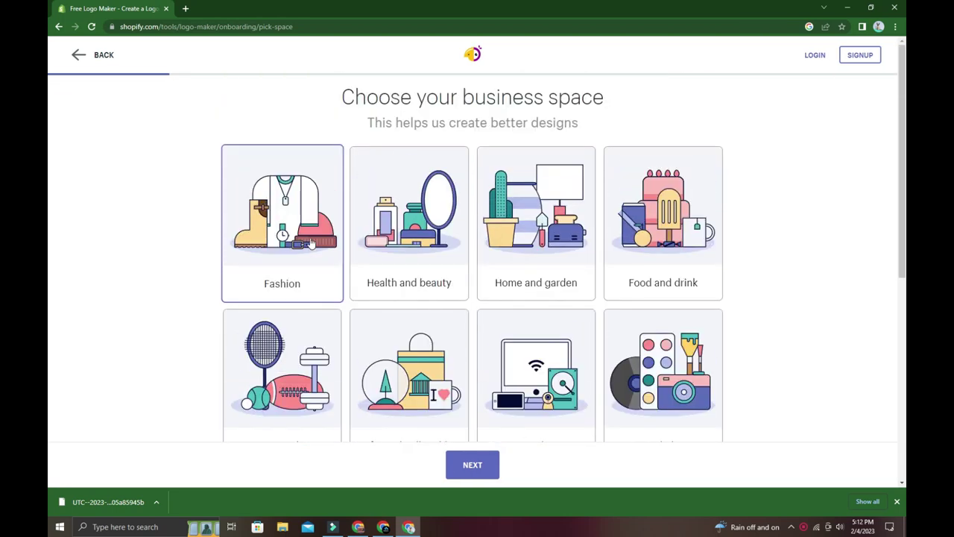
{"action": "scroll", "coordinate": [312, 244], "scroll_direction": "down", "scroll_amount": 3}
{"action": "scroll", "coordinate": [313, 244], "scroll_direction": "up", "scroll_amount": 1}
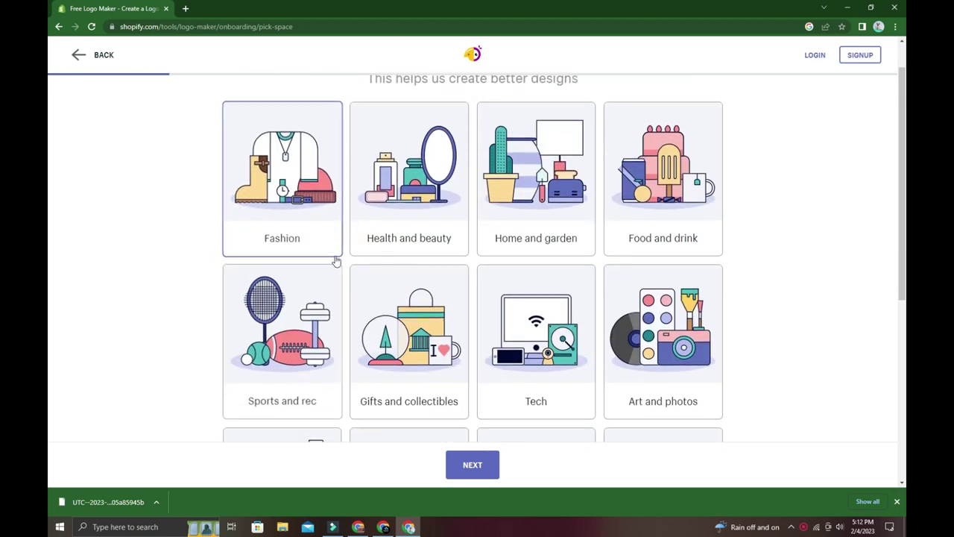
{"action": "scroll", "coordinate": [313, 243], "scroll_direction": "up", "scroll_amount": 2}
{"action": "left_click", "coordinate": [80, 56]}
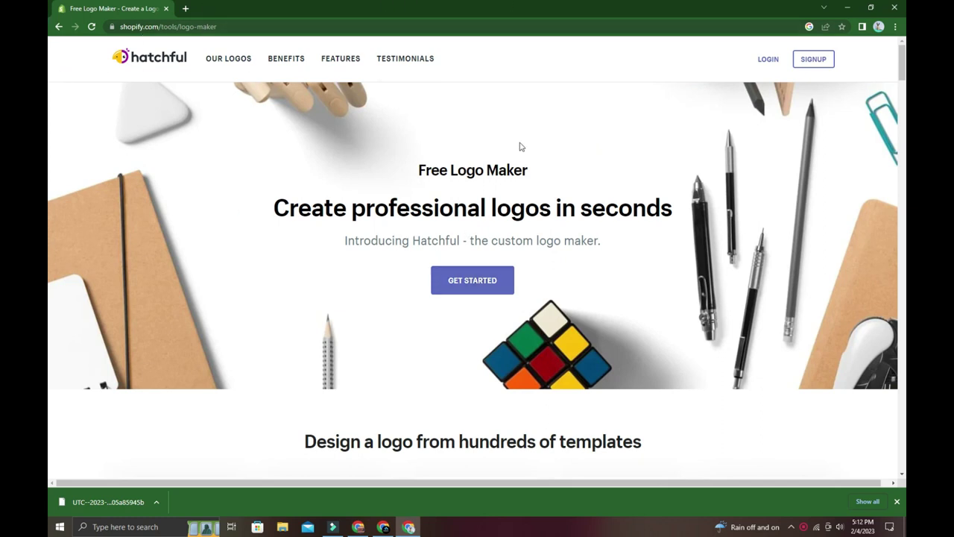
{"action": "left_click", "coordinate": [481, 282]}
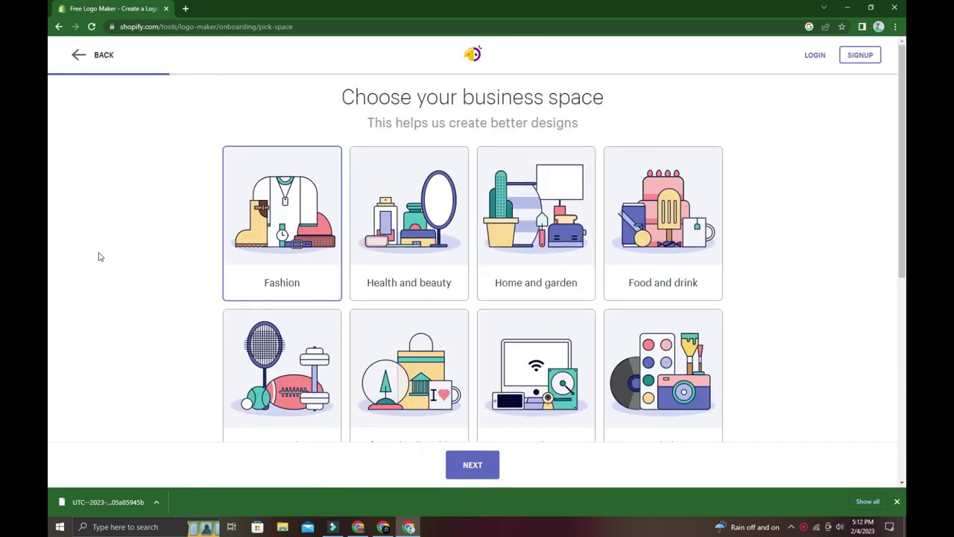
{"action": "scroll", "coordinate": [155, 272], "scroll_direction": "down", "scroll_amount": 3}
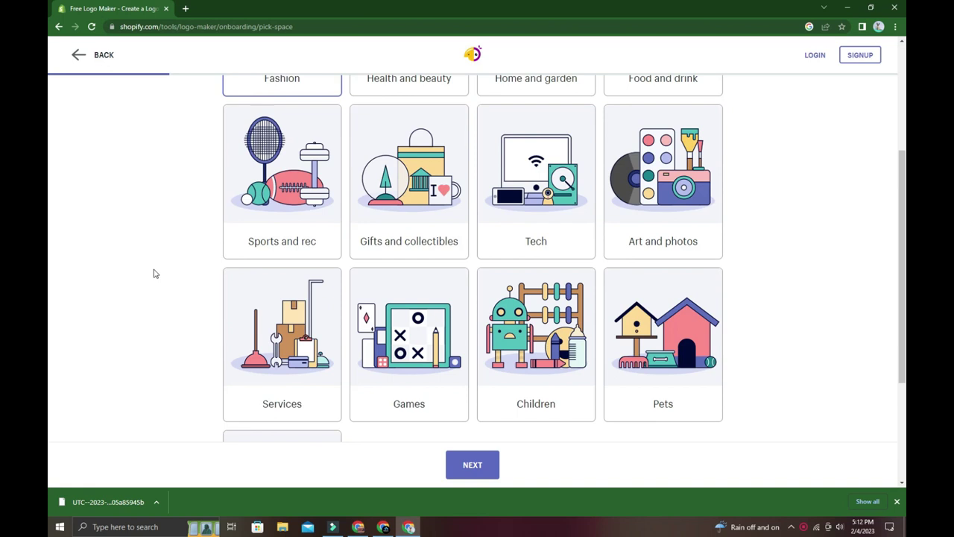
{"action": "left_click", "coordinate": [568, 208]}
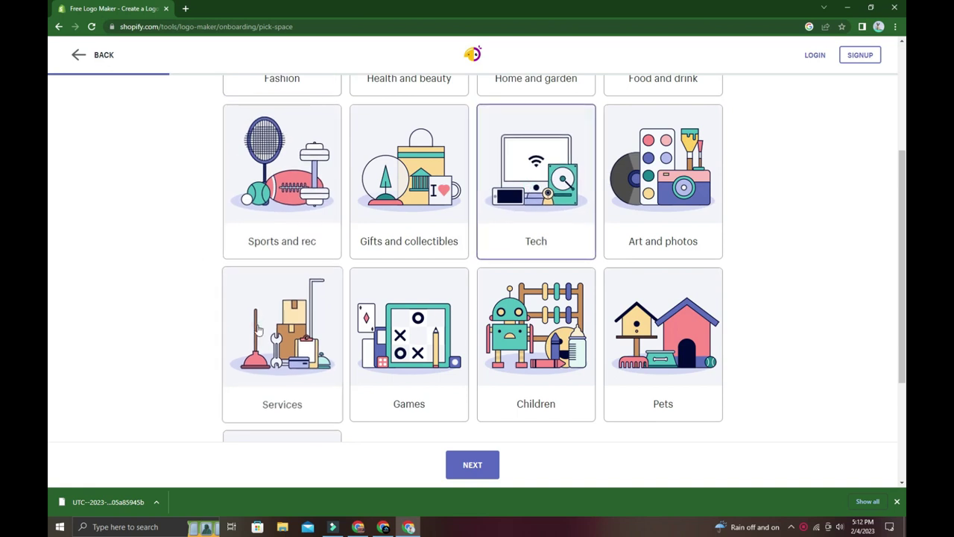
{"action": "left_click", "coordinate": [282, 328]}
{"action": "left_click", "coordinate": [529, 237]}
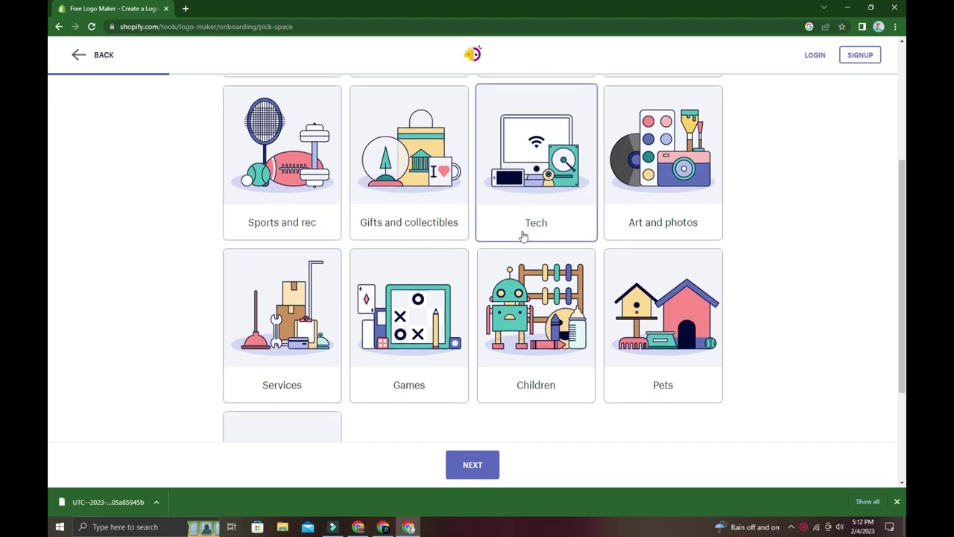
{"action": "scroll", "coordinate": [529, 237], "scroll_direction": "down", "scroll_amount": 5}
Pick Innovative and Reliable as the logo's visual styles
{"action": "left_click", "coordinate": [463, 470]}
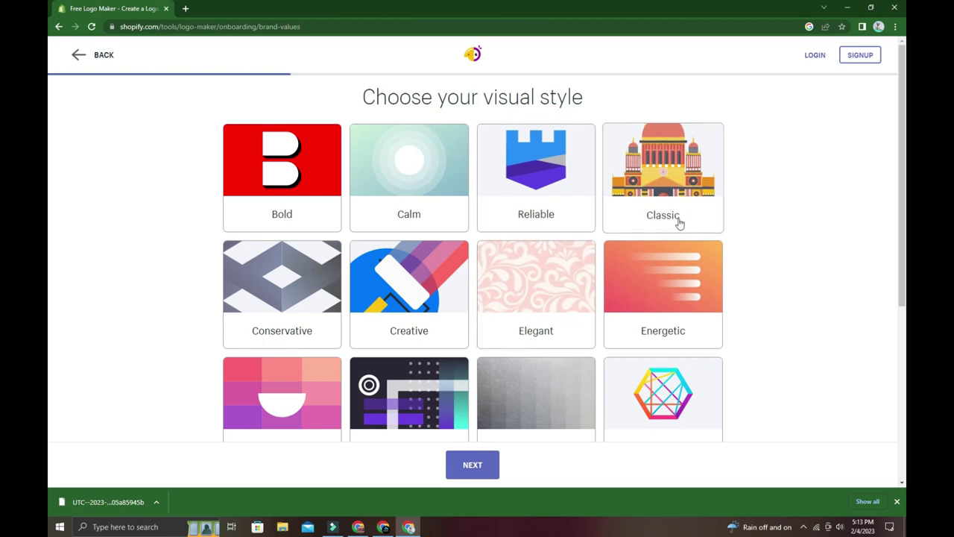
{"action": "scroll", "coordinate": [652, 220], "scroll_direction": "down", "scroll_amount": 2}
{"action": "scroll", "coordinate": [646, 253], "scroll_direction": "down", "scroll_amount": 1}
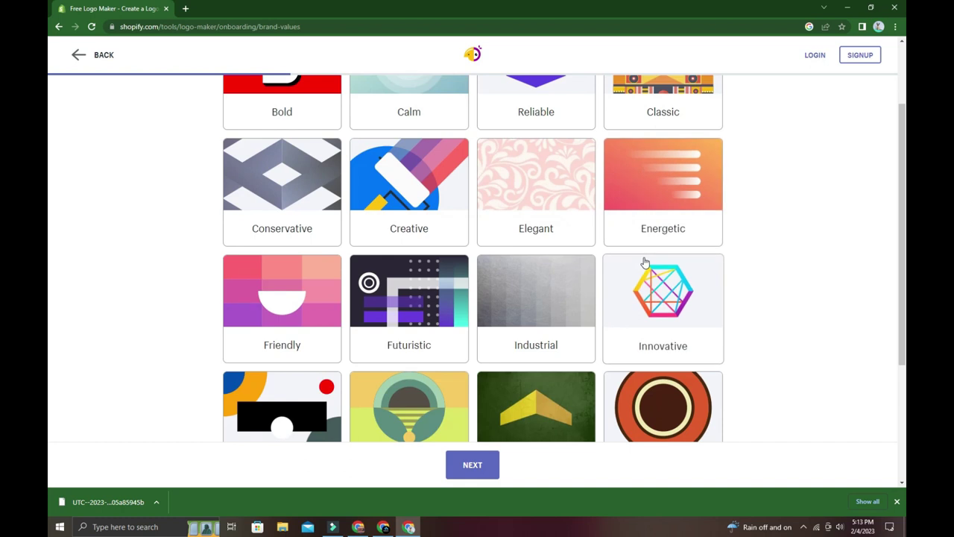
{"action": "scroll", "coordinate": [708, 294], "scroll_direction": "down", "scroll_amount": 1}
{"action": "scroll", "coordinate": [708, 294], "scroll_direction": "up", "scroll_amount": 1}
{"action": "scroll", "coordinate": [708, 293], "scroll_direction": "up", "scroll_amount": 2}
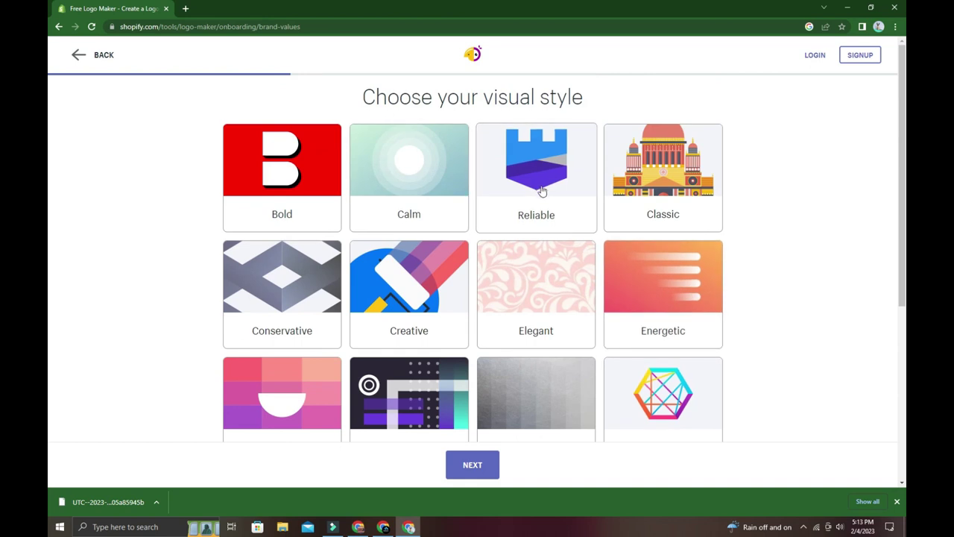
{"action": "scroll", "coordinate": [542, 191], "scroll_direction": "down", "scroll_amount": 1}
{"action": "scroll", "coordinate": [597, 224], "scroll_direction": "down", "scroll_amount": 2}
{"action": "left_click", "coordinate": [639, 256]}
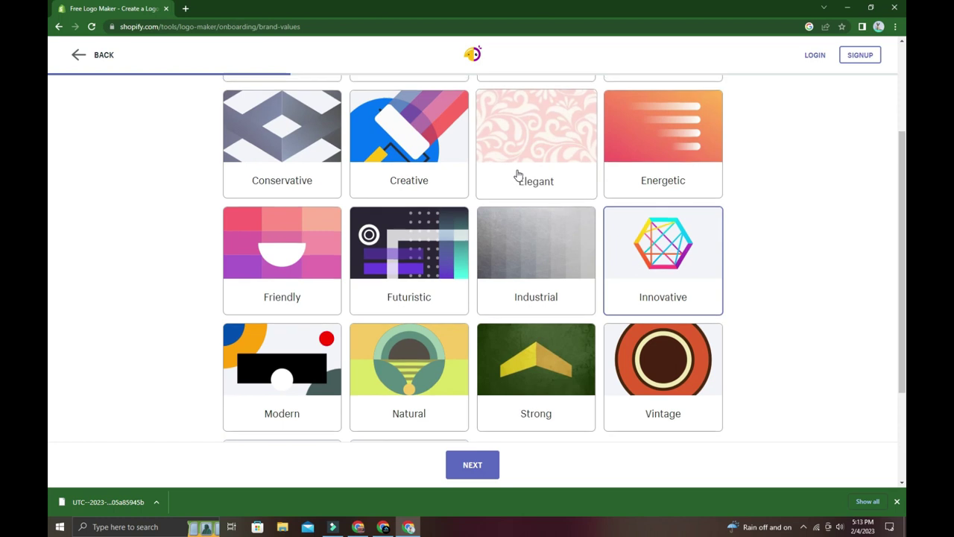
{"action": "scroll", "coordinate": [520, 175], "scroll_direction": "up", "scroll_amount": 1}
{"action": "left_click", "coordinate": [522, 164]}
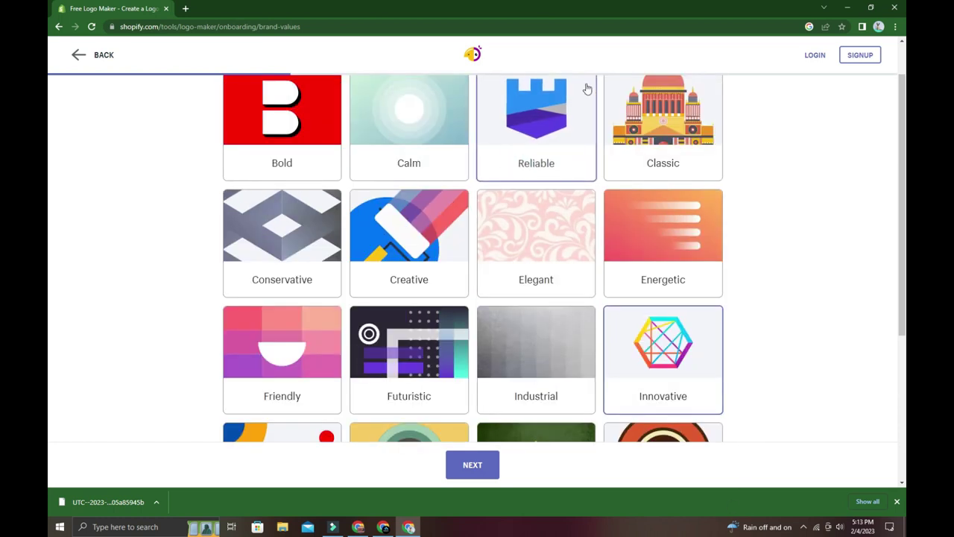
{"action": "scroll", "coordinate": [522, 261], "scroll_direction": "down", "scroll_amount": 2}
{"action": "scroll", "coordinate": [524, 314], "scroll_direction": "down", "scroll_amount": 1}
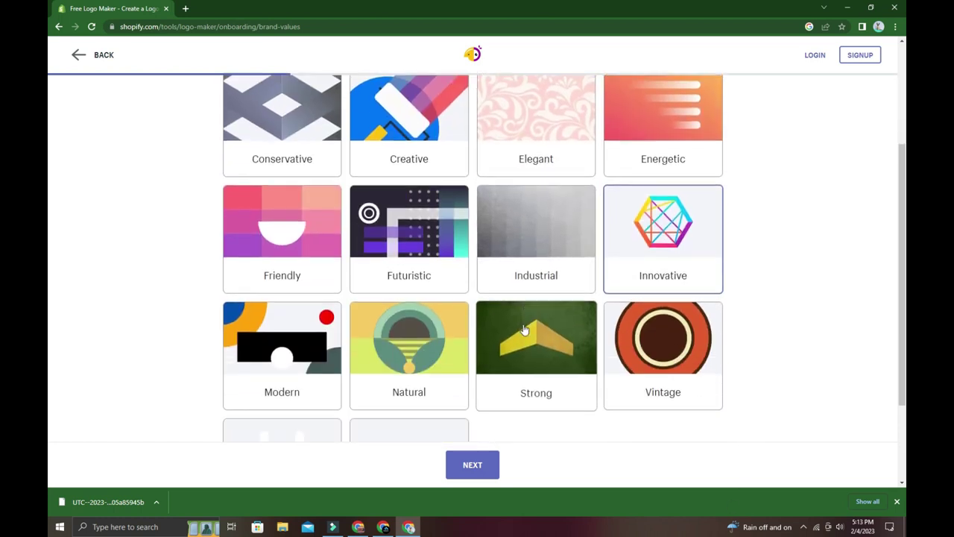
{"action": "scroll", "coordinate": [525, 328], "scroll_direction": "down", "scroll_amount": 2}
Enter 'adsard' as the business name, leaving the slogan blank
{"action": "left_click", "coordinate": [472, 464]}
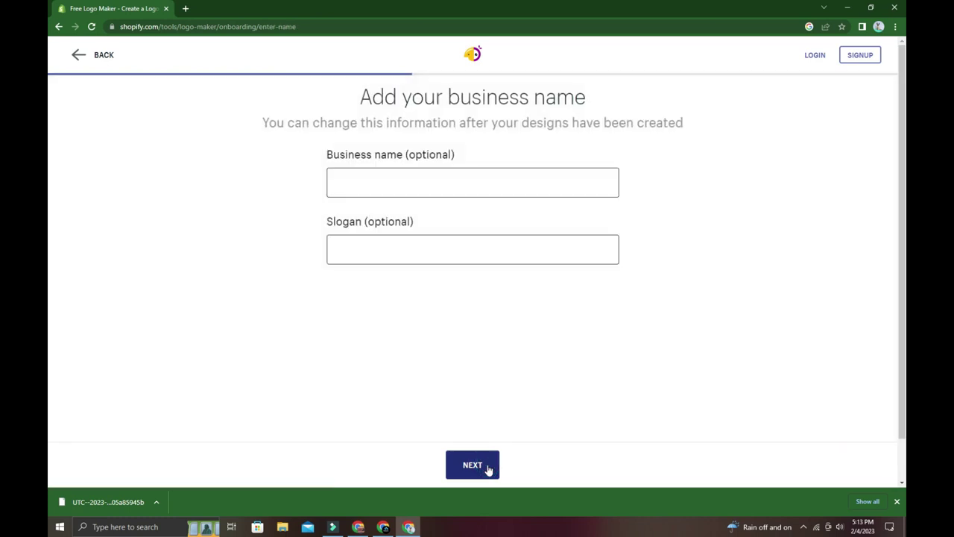
{"action": "left_click", "coordinate": [338, 182]}
{"action": "type", "text": "adsard"}
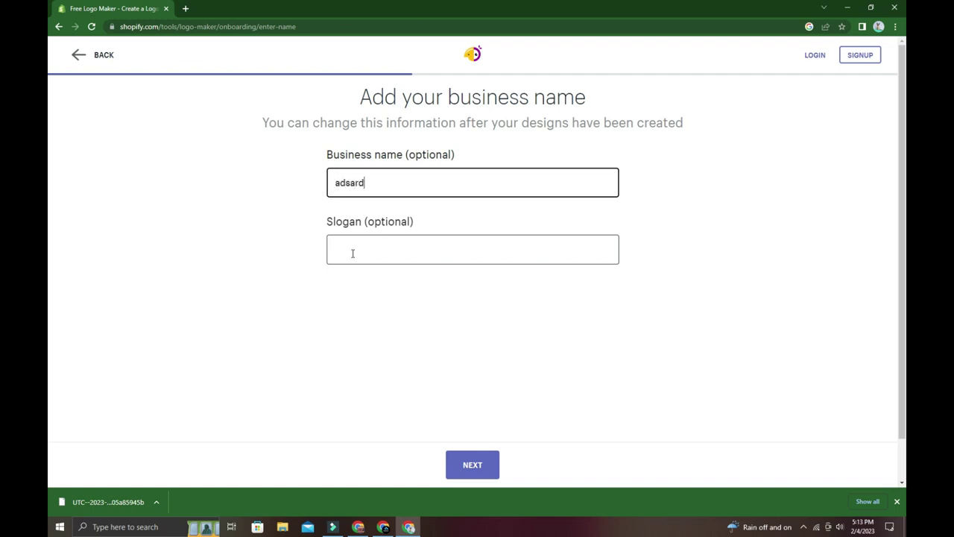
{"action": "left_click", "coordinate": [473, 464]}
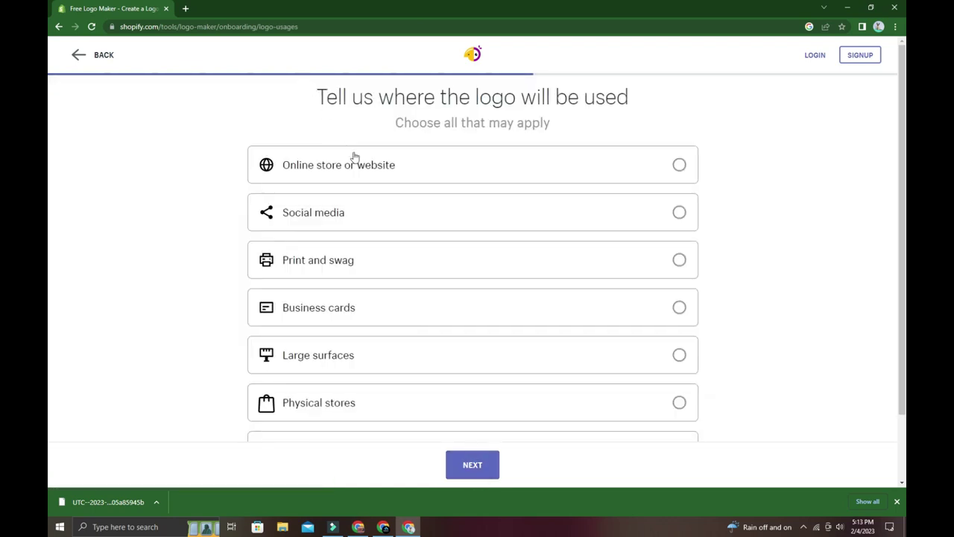
Tick Online store or website, Social media and Business cards as logo uses
{"action": "left_click", "coordinate": [589, 170]}
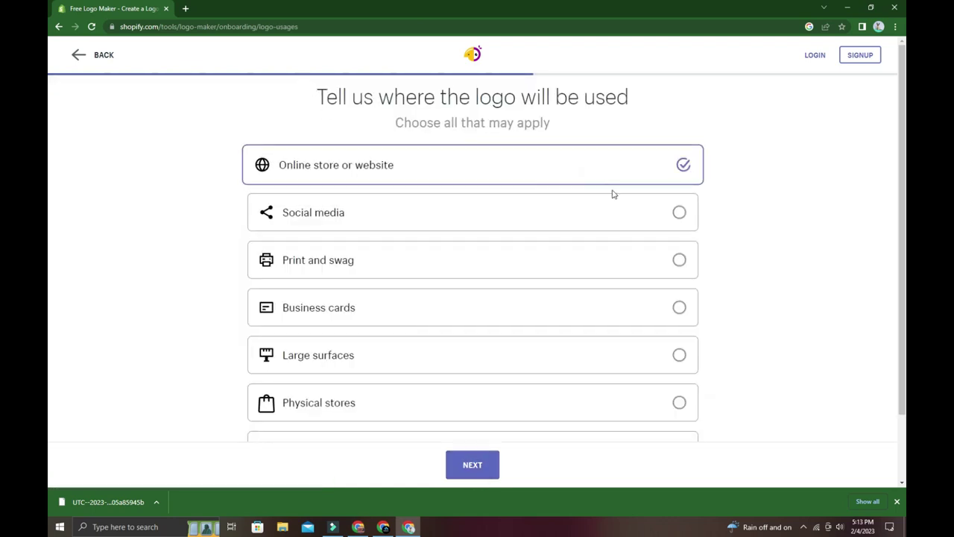
{"action": "left_click", "coordinate": [633, 216]}
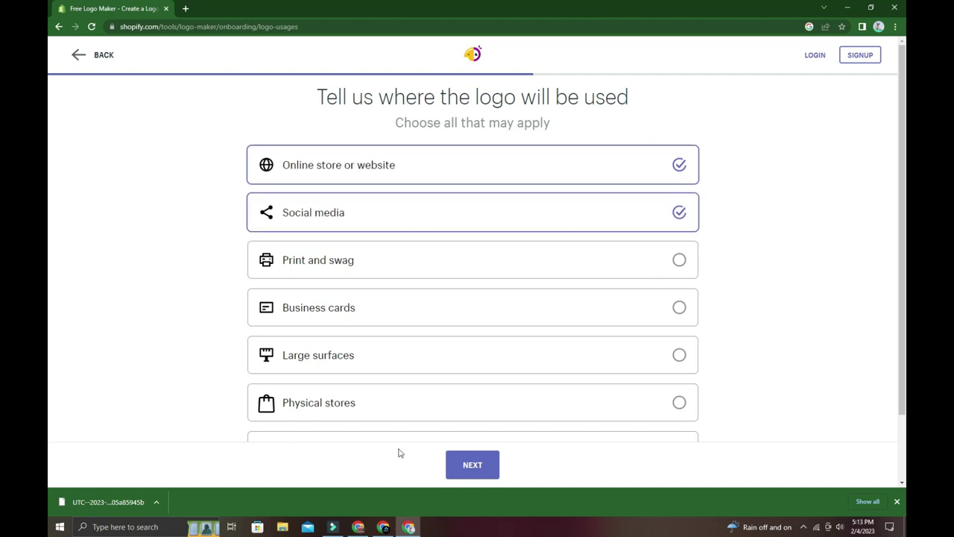
{"action": "left_click", "coordinate": [450, 304]}
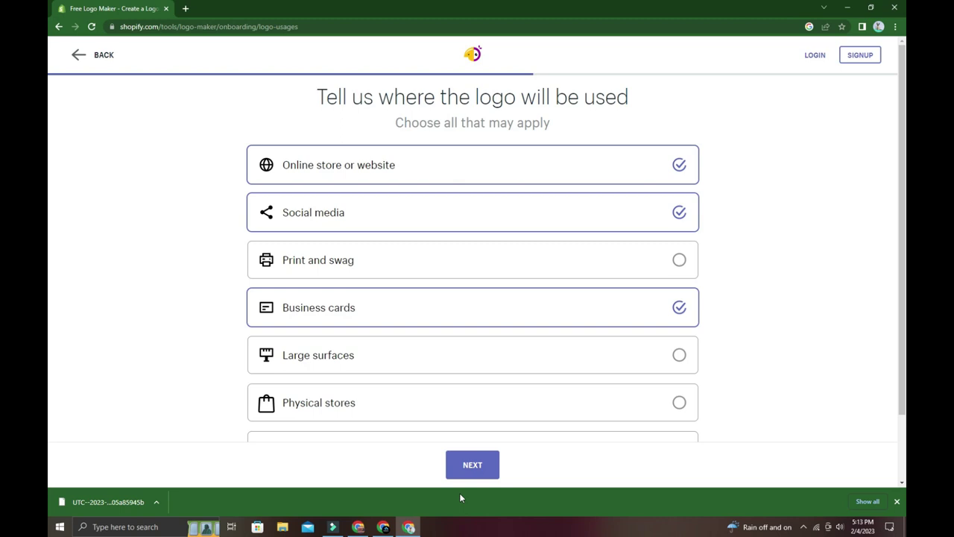
Generate the adsard logo designs and browse to the teal microscope design
{"action": "left_click", "coordinate": [472, 464]}
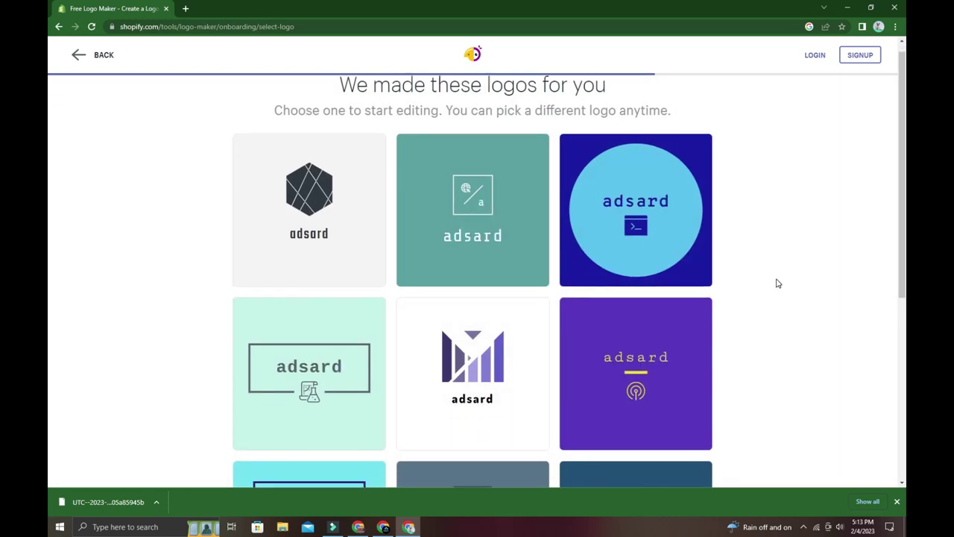
{"action": "scroll", "coordinate": [789, 267], "scroll_direction": "down", "scroll_amount": 1}
{"action": "scroll", "coordinate": [776, 288], "scroll_direction": "down", "scroll_amount": 2}
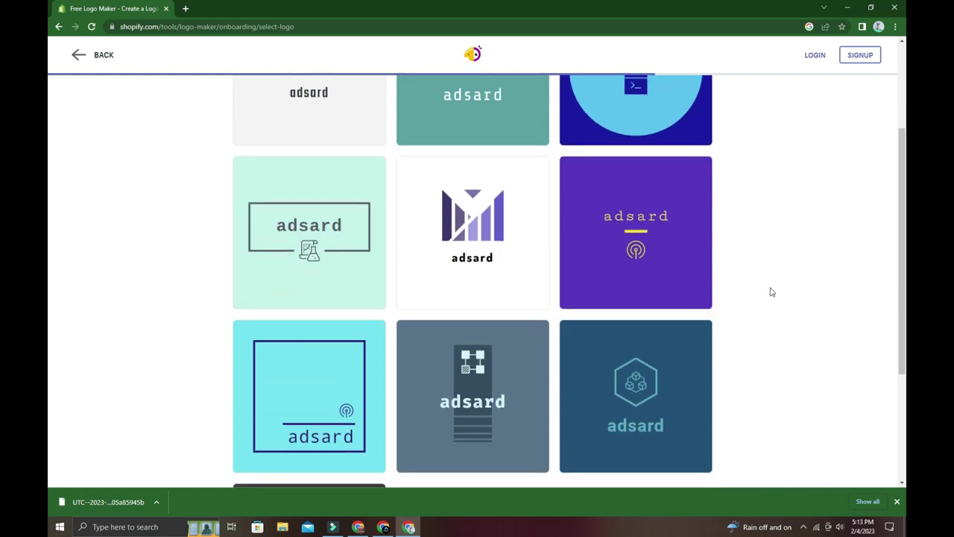
{"action": "scroll", "coordinate": [771, 294], "scroll_direction": "down", "scroll_amount": 2}
{"action": "scroll", "coordinate": [766, 308], "scroll_direction": "down", "scroll_amount": 2}
{"action": "scroll", "coordinate": [766, 309], "scroll_direction": "down", "scroll_amount": 2}
{"action": "scroll", "coordinate": [767, 309], "scroll_direction": "down", "scroll_amount": 3}
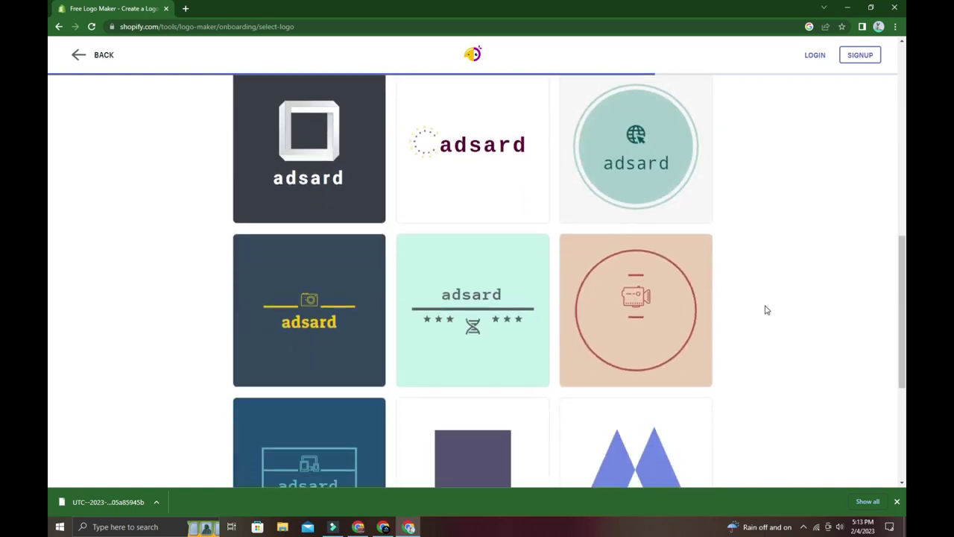
{"action": "scroll", "coordinate": [767, 309], "scroll_direction": "down", "scroll_amount": 2}
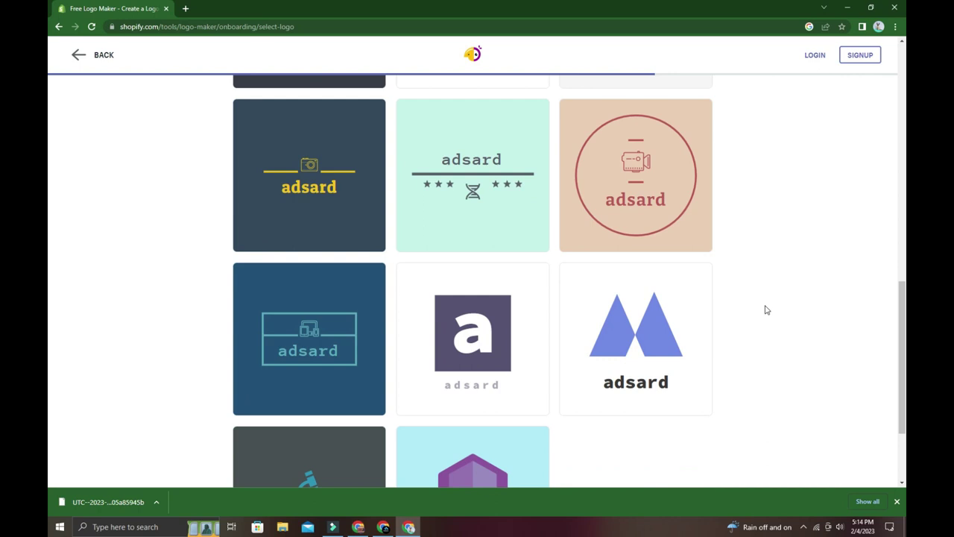
{"action": "scroll", "coordinate": [766, 308], "scroll_direction": "down", "scroll_amount": 2}
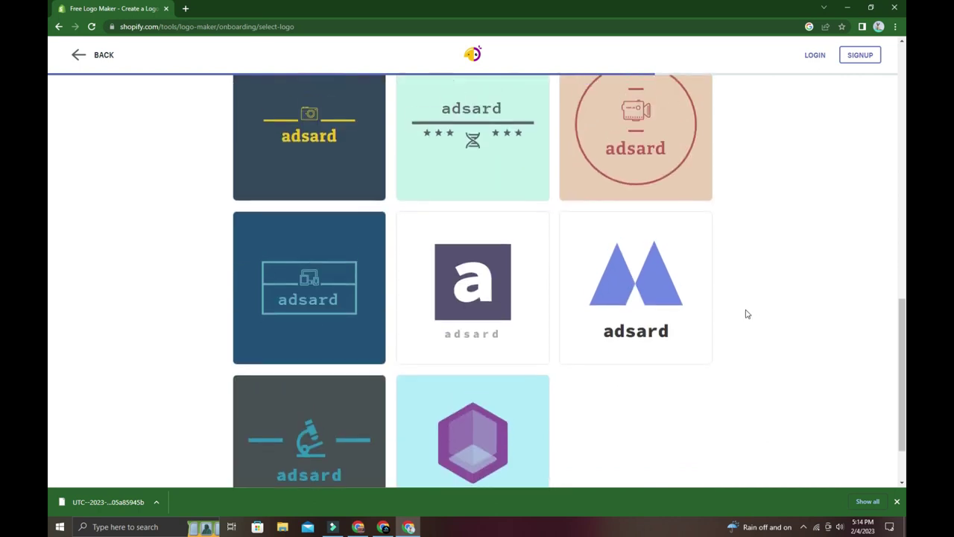
{"action": "scroll", "coordinate": [767, 309], "scroll_direction": "down", "scroll_amount": 1}
{"action": "mouse_move", "coordinate": [309, 358]}
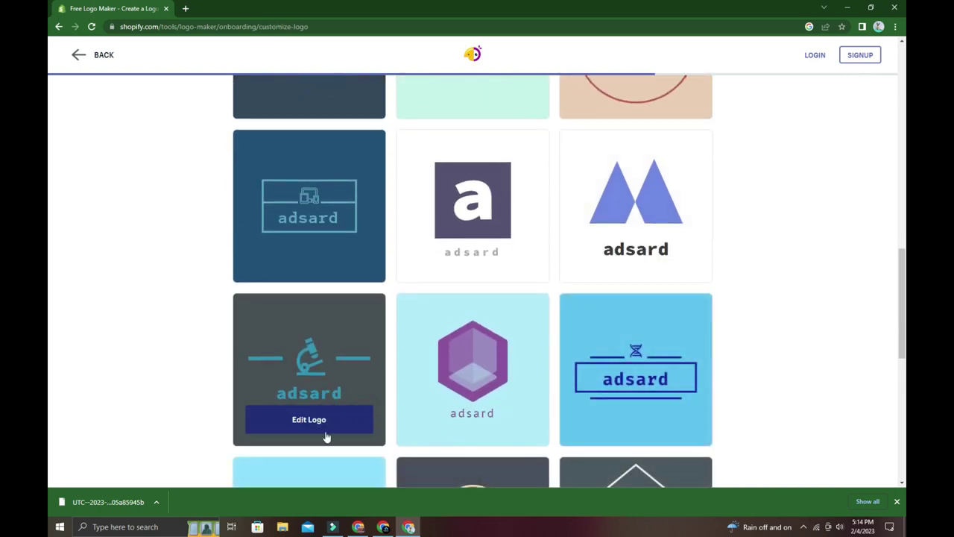
Open the microscope design in the editor and look over its name, font and colour panels
{"action": "left_click", "coordinate": [321, 422]}
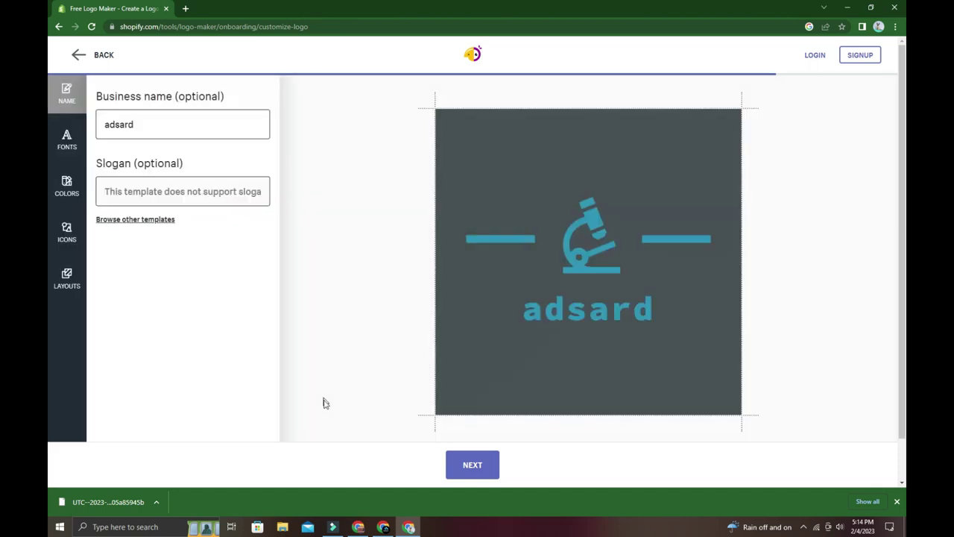
{"action": "left_click", "coordinate": [170, 131]}
{"action": "left_click", "coordinate": [63, 148]}
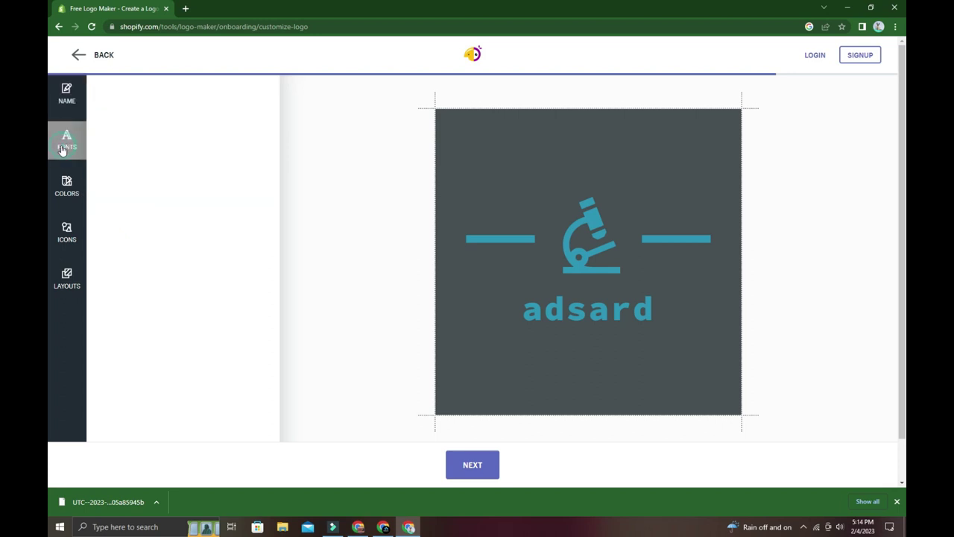
{"action": "left_click", "coordinate": [66, 185]}
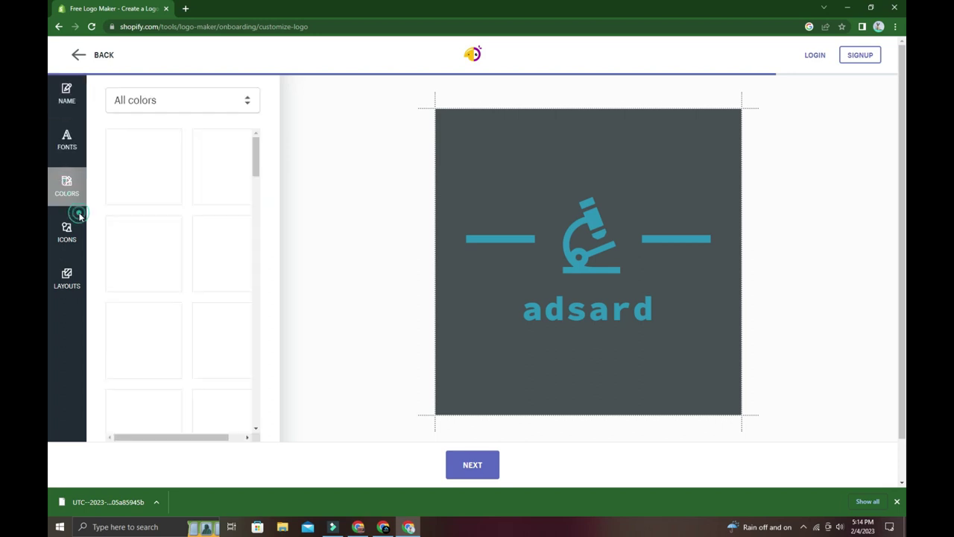
Try the fishbowl, aries and astronaut icons, then choose the shopping bag
{"action": "left_click", "coordinate": [66, 232]}
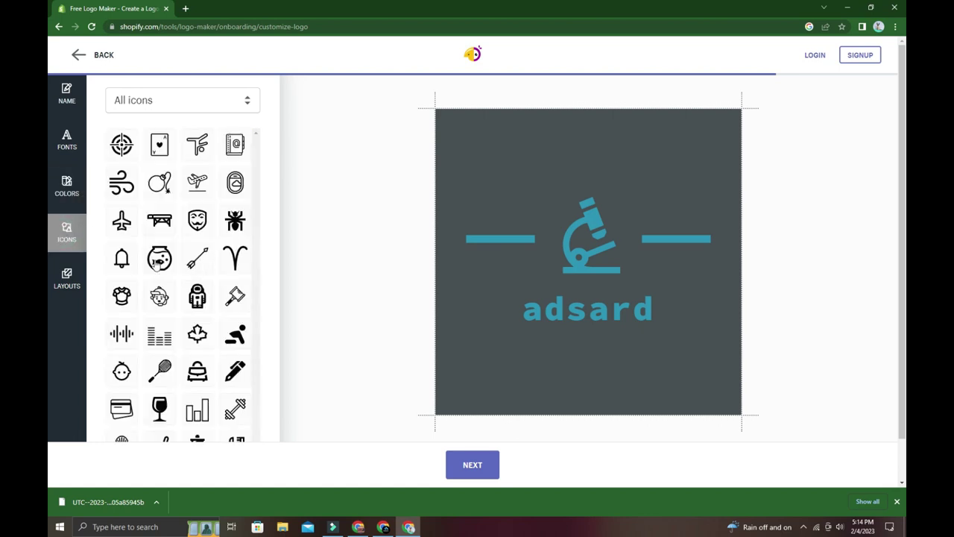
{"action": "left_click", "coordinate": [159, 259]}
{"action": "left_click", "coordinate": [235, 258]}
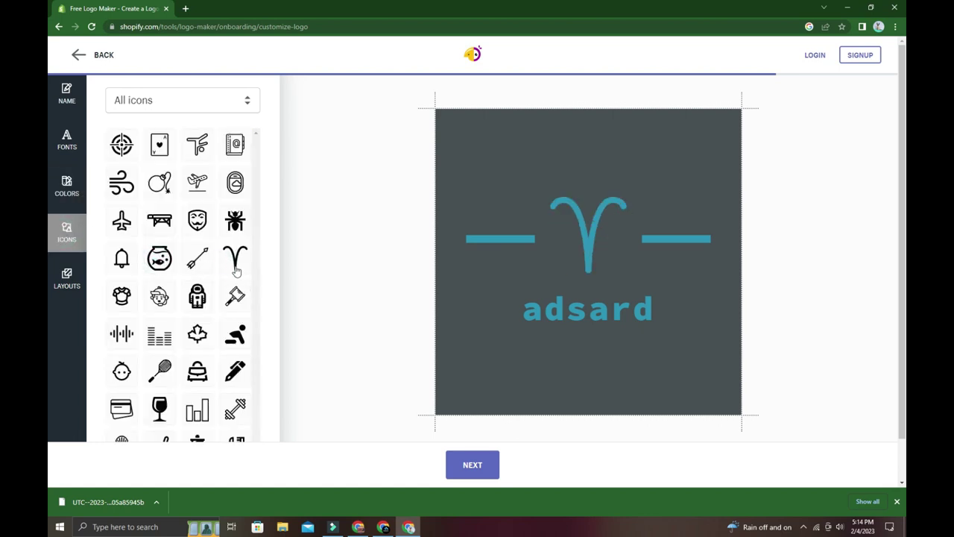
{"action": "left_click", "coordinate": [235, 296]}
{"action": "left_click", "coordinate": [197, 296]}
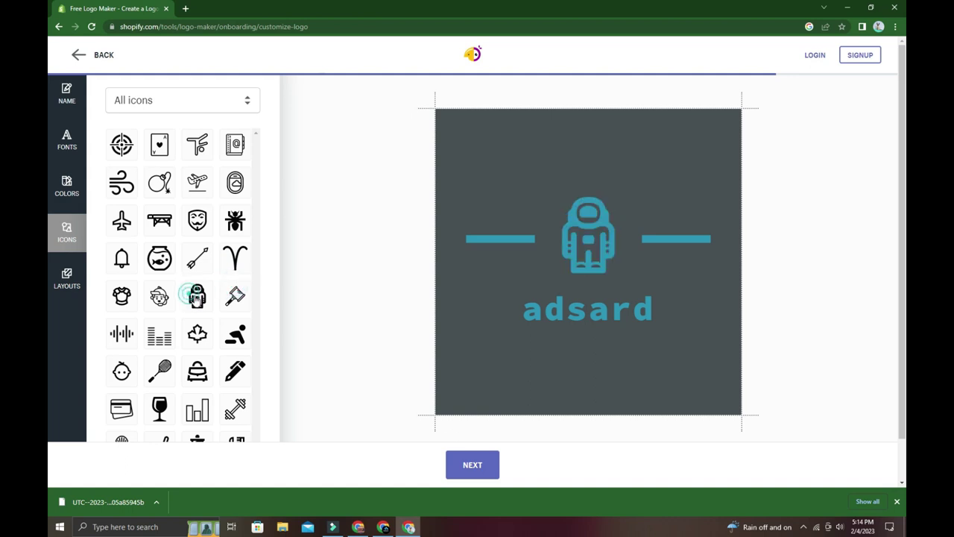
{"action": "left_click", "coordinate": [197, 371]}
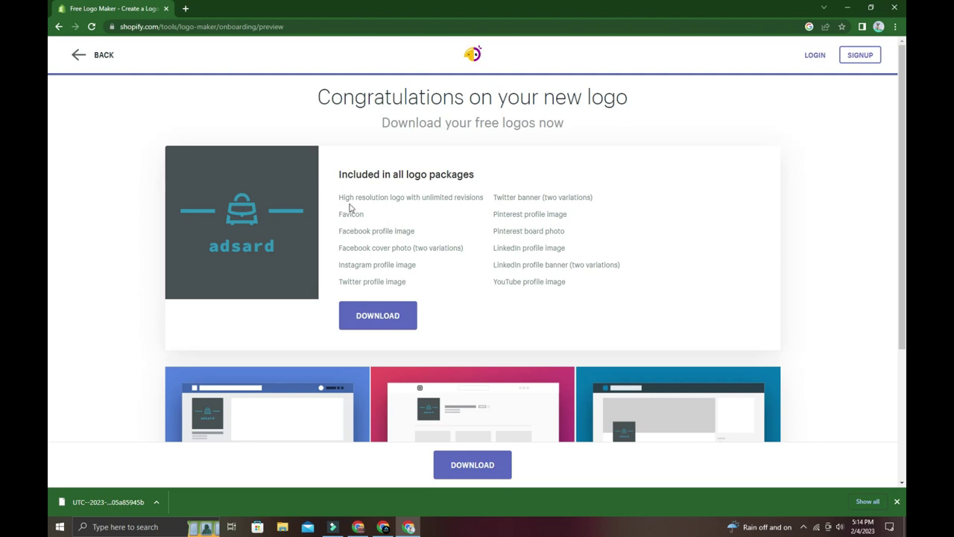
Request the shopping-bag logo package download, bringing up the empty account form
{"action": "left_click_drag", "start_coordinate": [337, 199], "coordinate": [570, 299]}
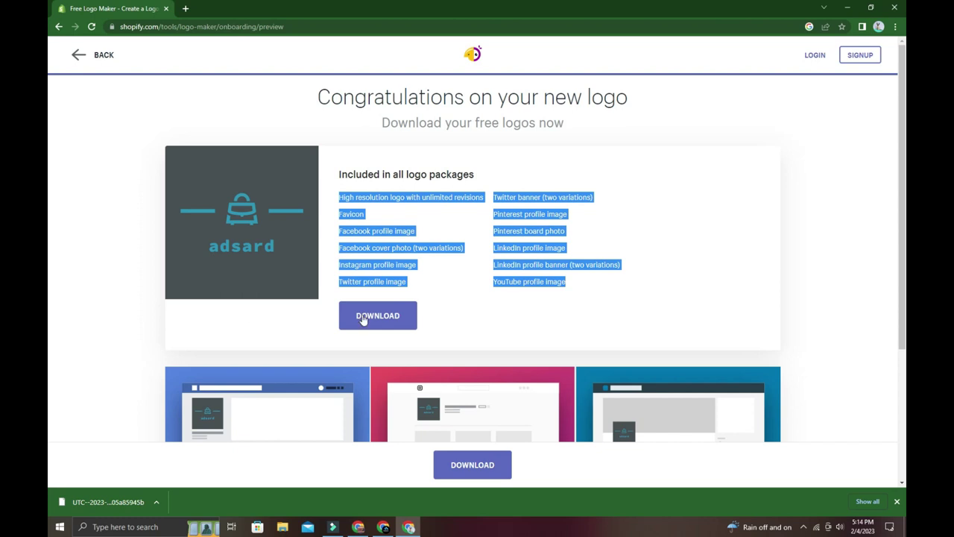
{"action": "left_click", "coordinate": [378, 315]}
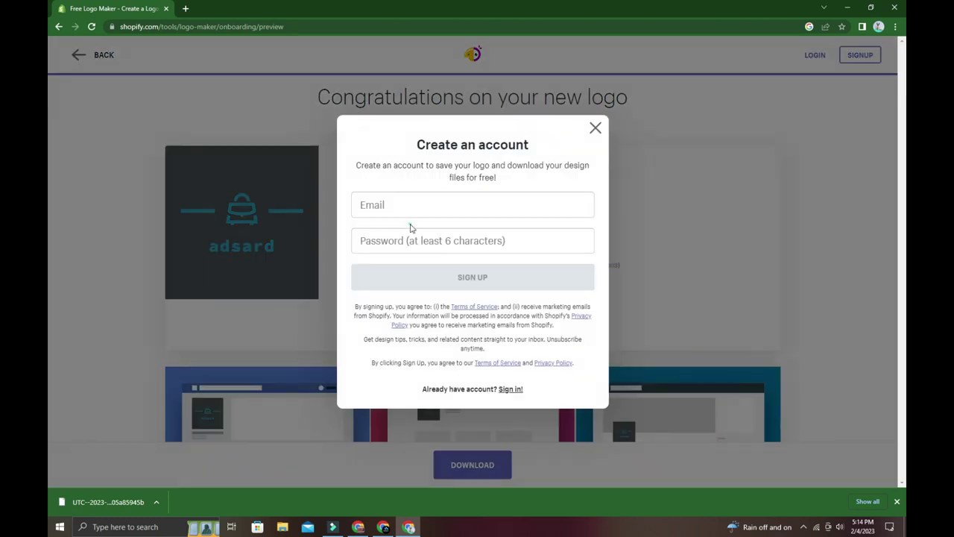
{"action": "left_click", "coordinate": [410, 238]}
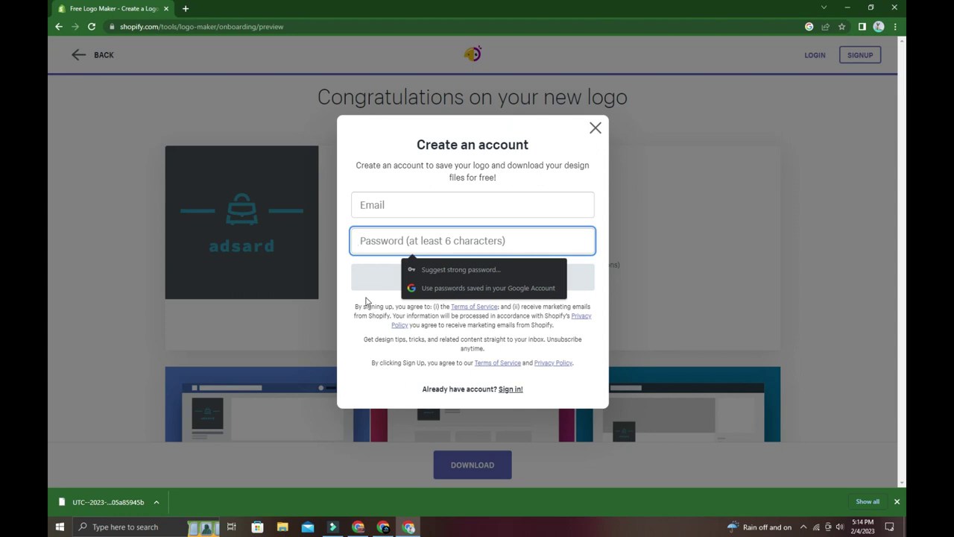
{"action": "left_click", "coordinate": [157, 246]}
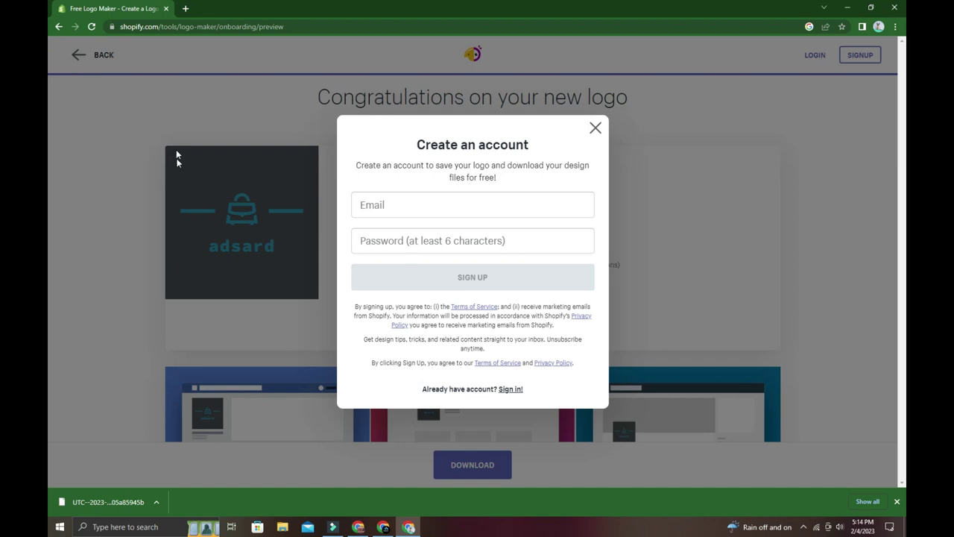
Dismiss the account form and scroll down to the social media mockups
{"action": "left_click", "coordinate": [595, 128]}
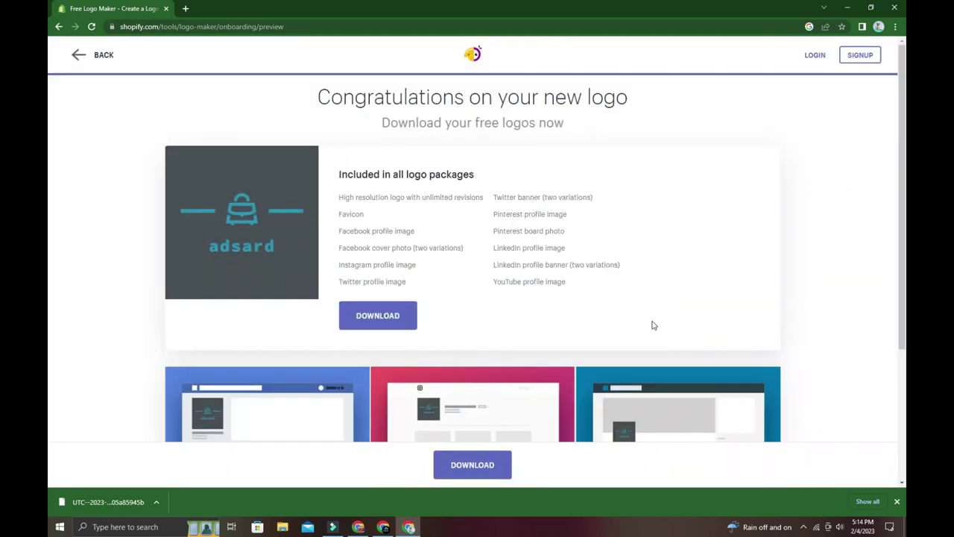
{"action": "left_click", "coordinate": [804, 527]}
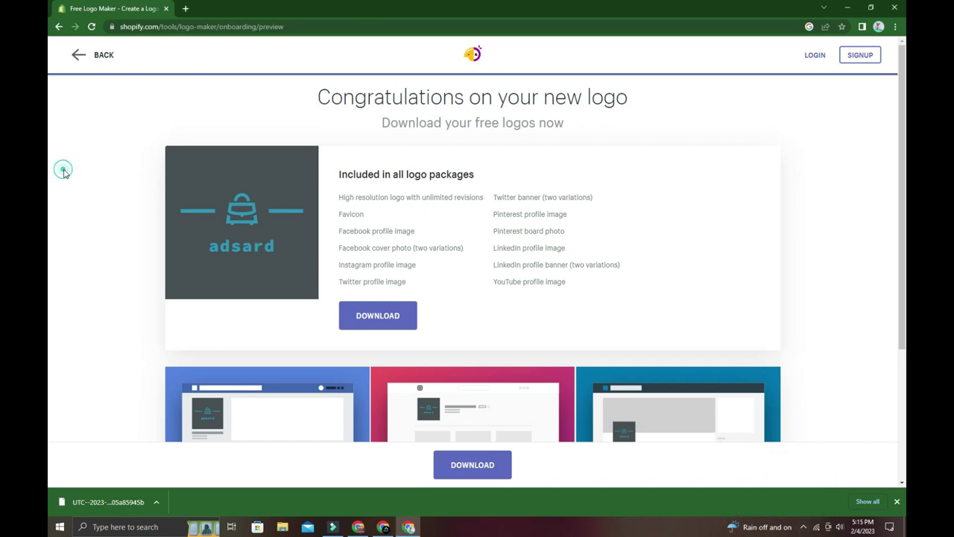
{"action": "scroll", "coordinate": [91, 190], "scroll_direction": "down", "scroll_amount": 1}
{"action": "scroll", "coordinate": [93, 196], "scroll_direction": "down", "scroll_amount": 3}
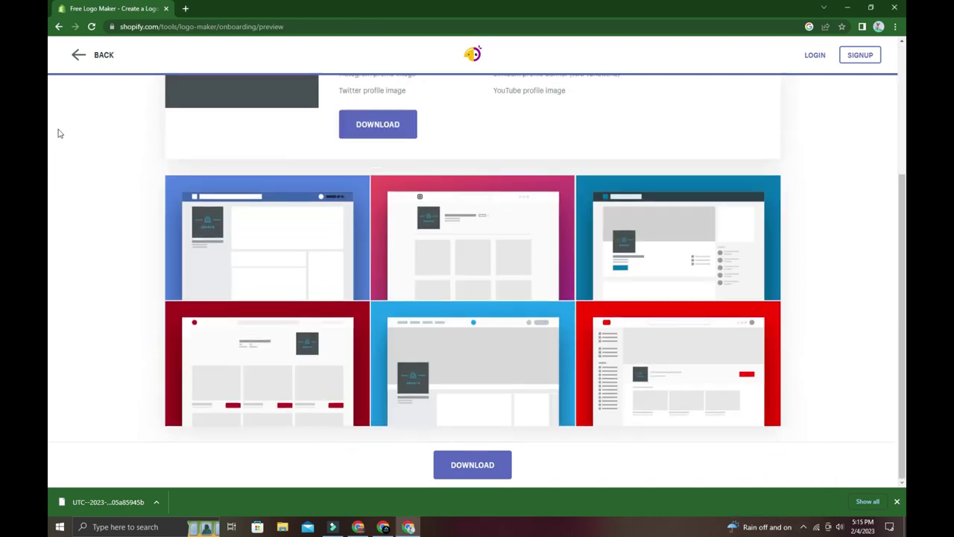
Back in the editor, compare colour schemes and apply the teal scheme with white artwork
{"action": "left_click", "coordinate": [77, 59]}
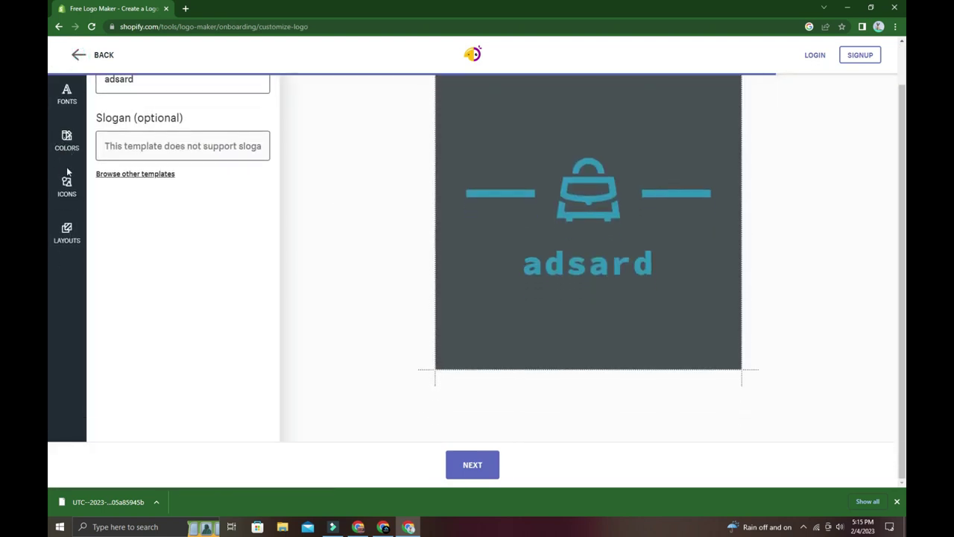
{"action": "left_click", "coordinate": [66, 157]}
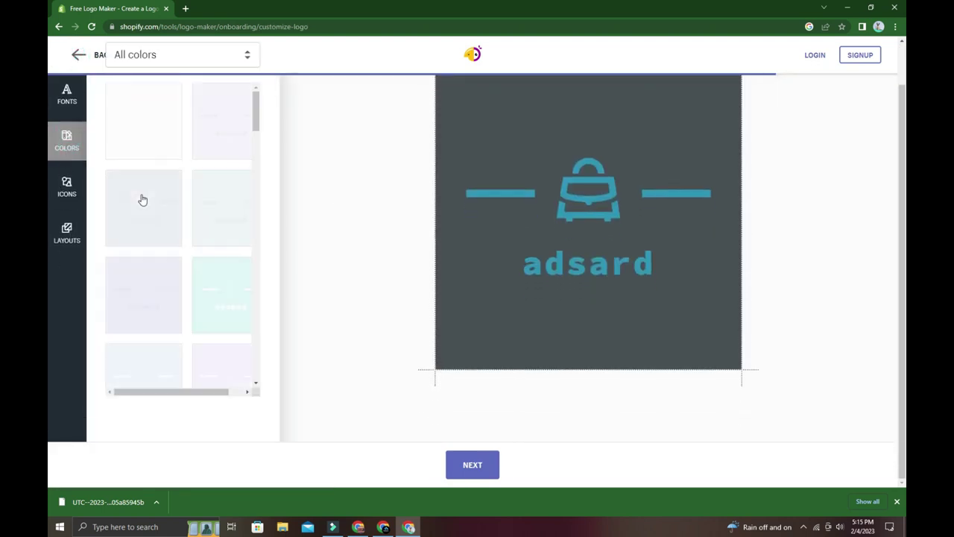
{"action": "left_click", "coordinate": [145, 205]}
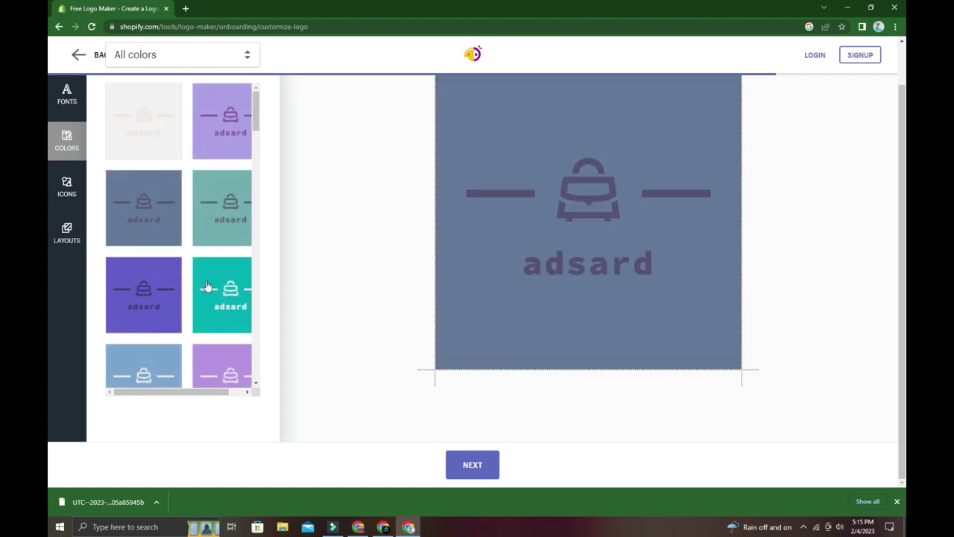
{"action": "left_click", "coordinate": [208, 288]}
{"action": "left_click", "coordinate": [146, 293]}
{"action": "left_click", "coordinate": [235, 312]}
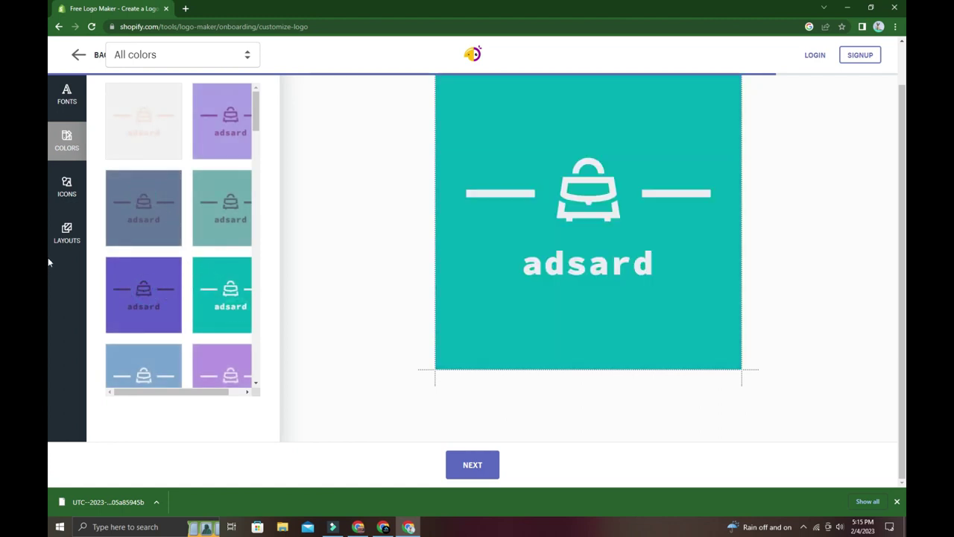
Try dotted line layouts, then restore plain horizontal lines beside the icon
{"action": "left_click", "coordinate": [66, 232]}
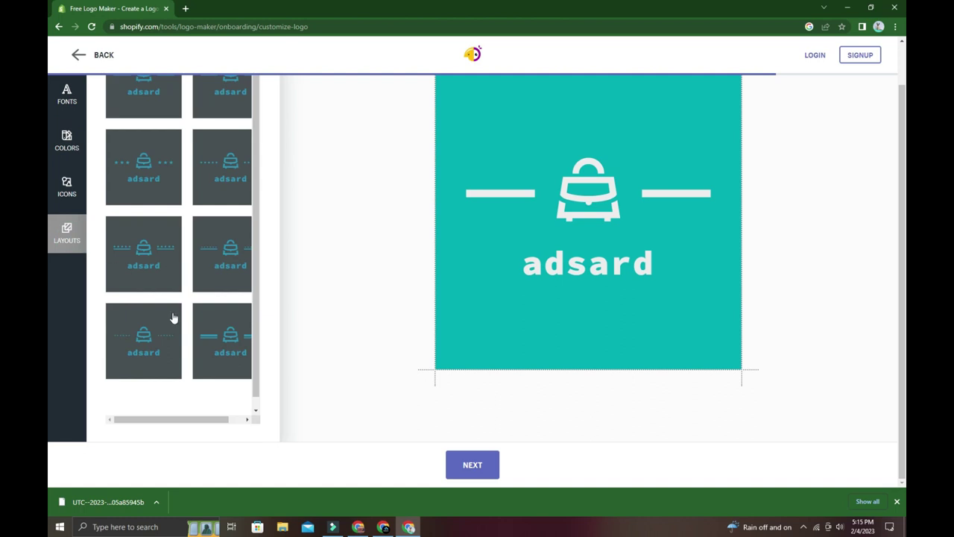
{"action": "left_click", "coordinate": [156, 338]}
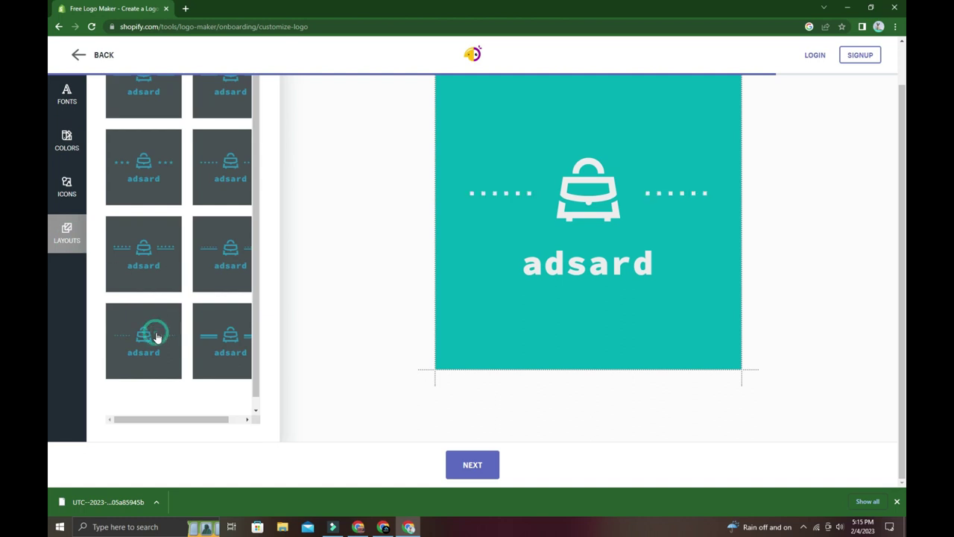
{"action": "left_click", "coordinate": [143, 279]}
{"action": "scroll", "coordinate": [155, 286], "scroll_direction": "up", "scroll_amount": 1}
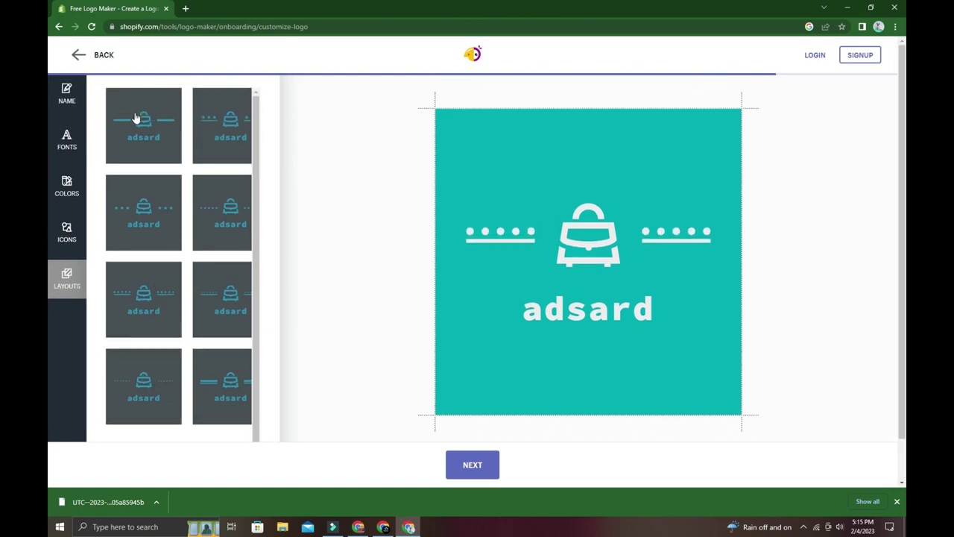
{"action": "left_click", "coordinate": [136, 118]}
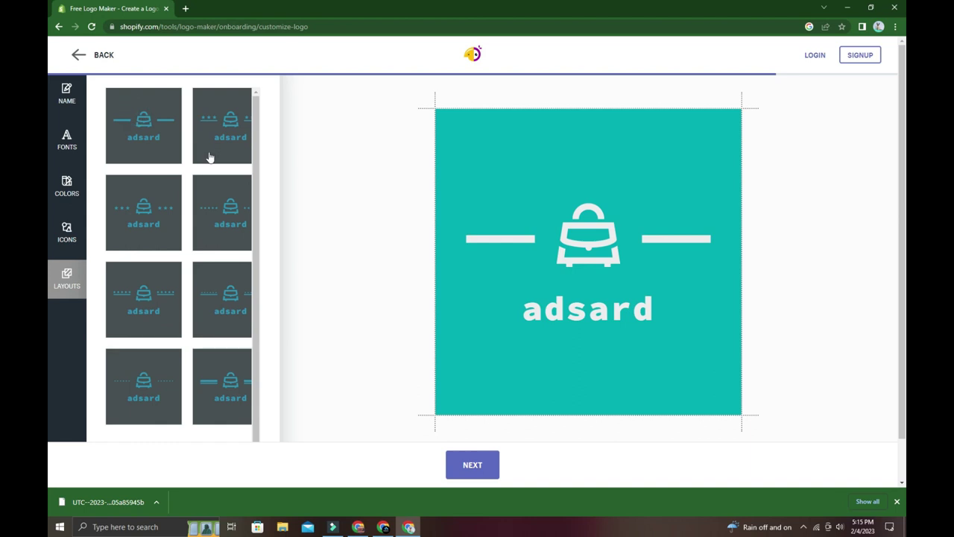